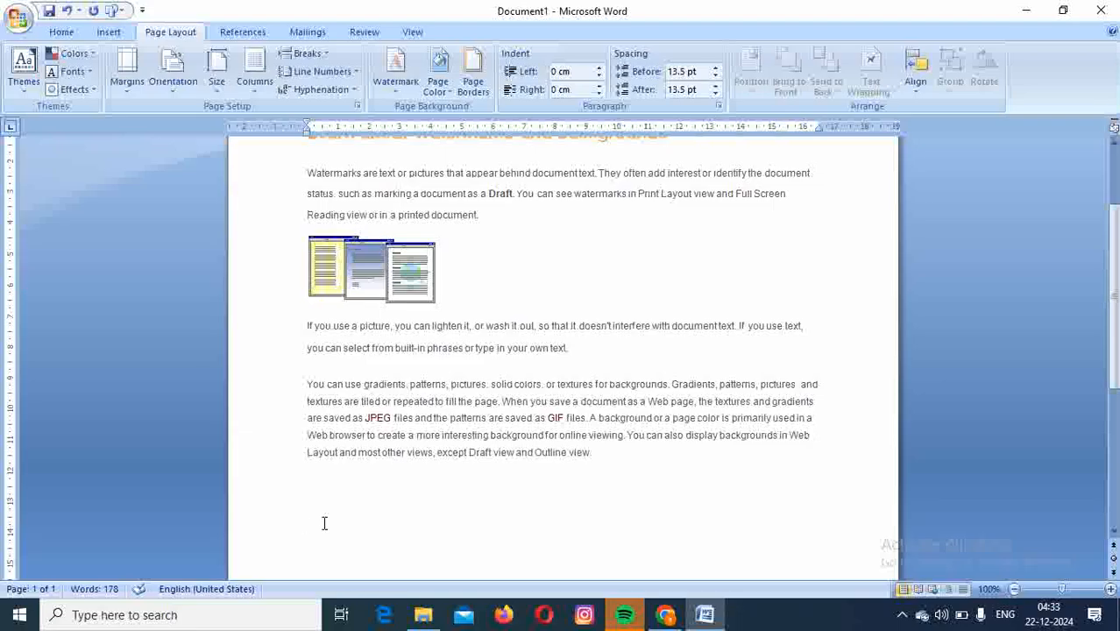
Below the last paragraph, add a tab-separated heading row reading Reg.No, Name, Sub1, Sub2 and Total.
double_click(324, 523)
type("Reg.No:")
key("Tab")
key("Tab")
type("Name")
key("Tab")
key("Tab")
type("Sub1")
key("Tab")
type("Sub2")
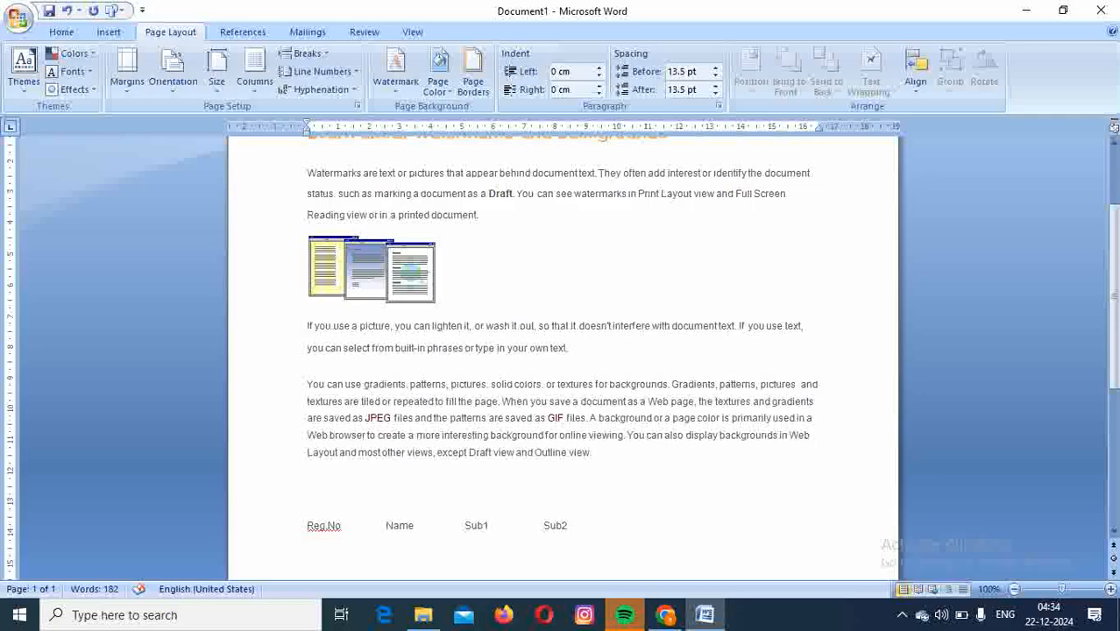
type("Total")
key("Return")
Add a tab-separated data row with the student's registration number and name, marks 20 and 34, and total 54.
type("101")
key("Tab")
key("Tab")
type("ram")
key("Tab")
key("Tab")
type("ma")
key("BackSpace")
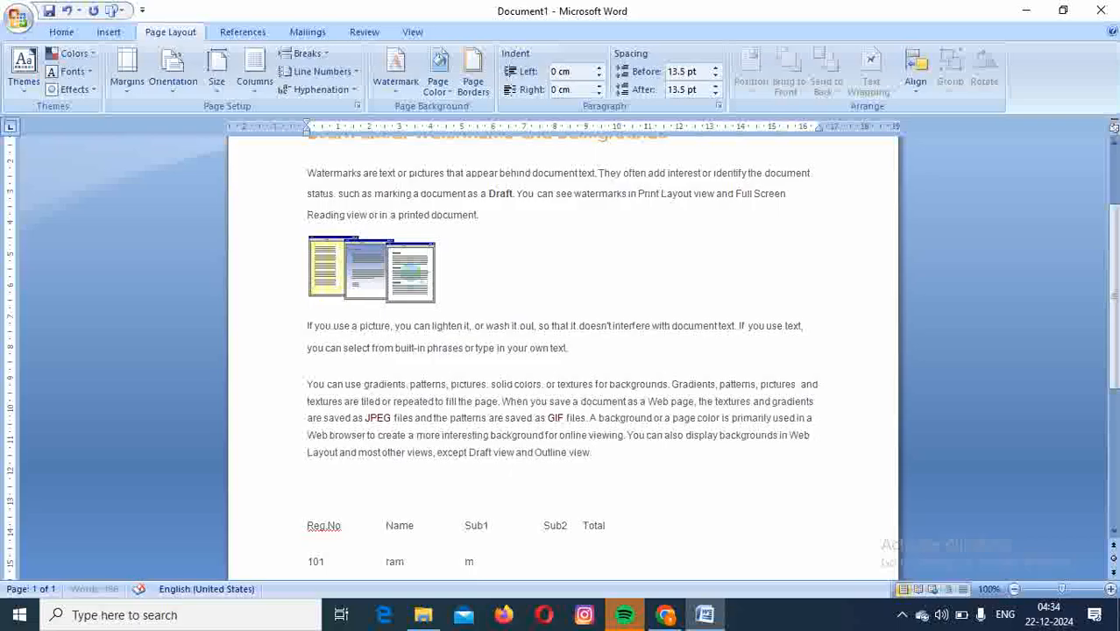
key("BackSpace")
type("20")
key("Tab")
type("34")
key("Tab")
type("54")
key("Return")
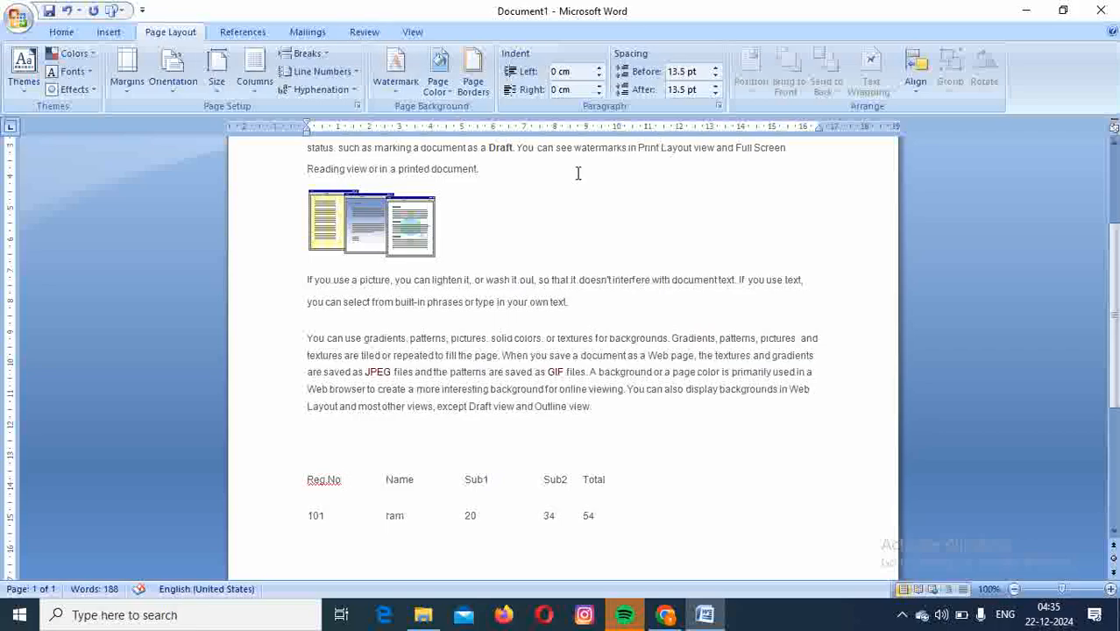
left_click(720, 108)
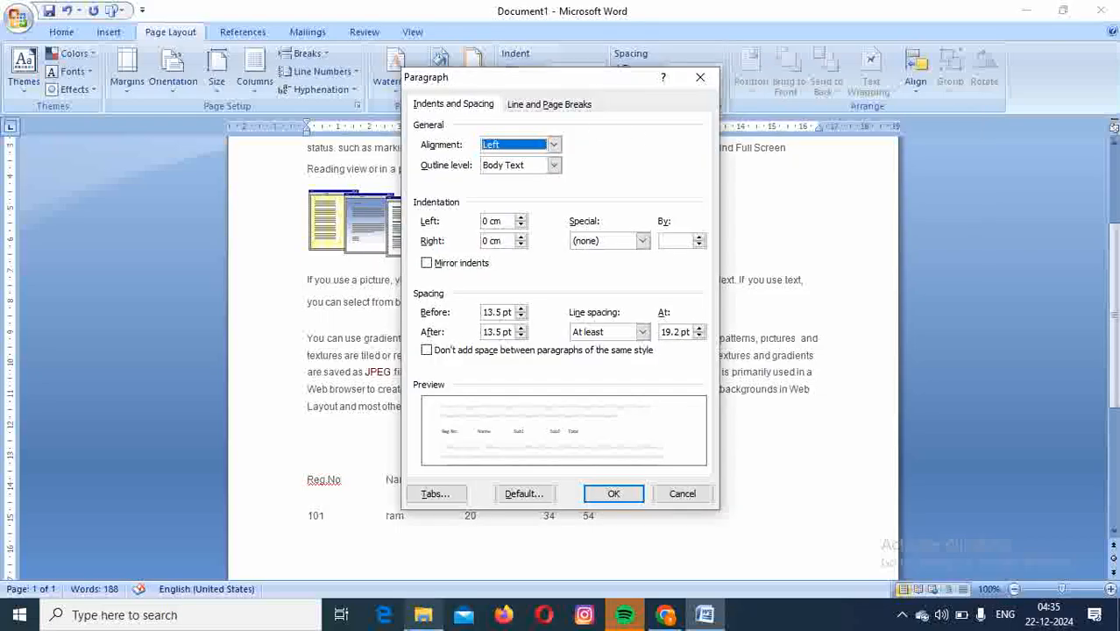
left_click(435, 495)
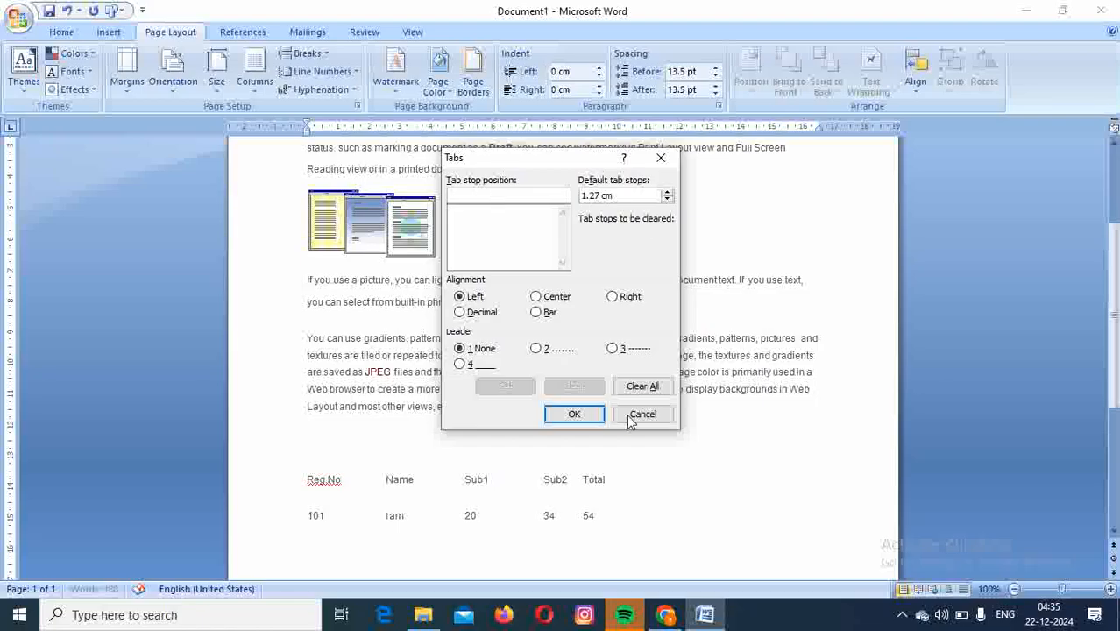
left_click(660, 158)
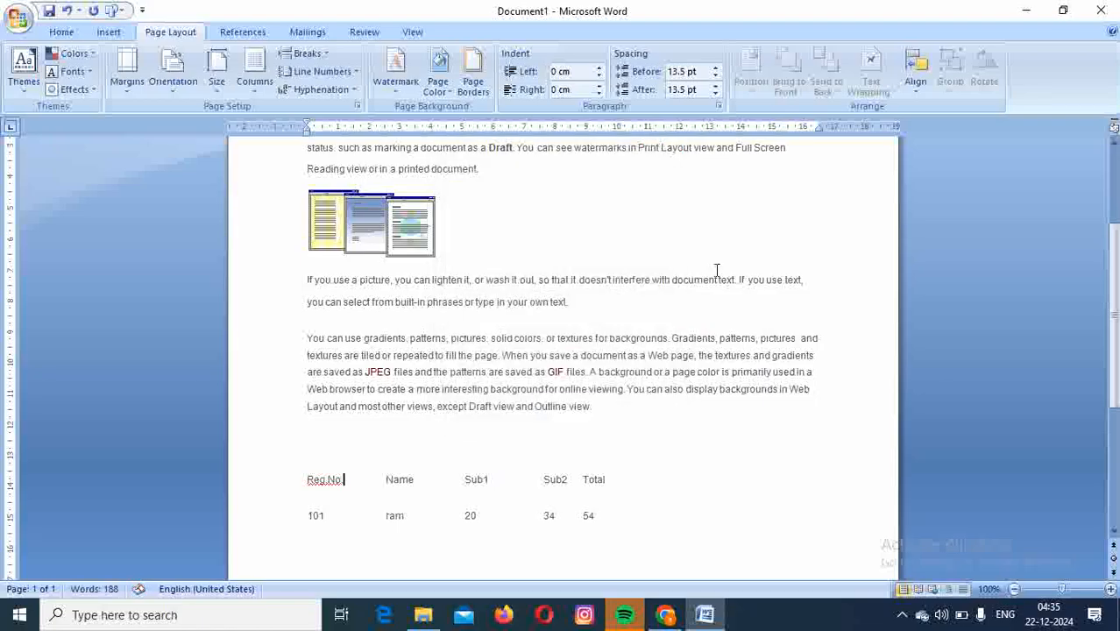
Set a left-aligned tab stop at 1.5 cm on the empty line below the data row and try it out.
key("Return")
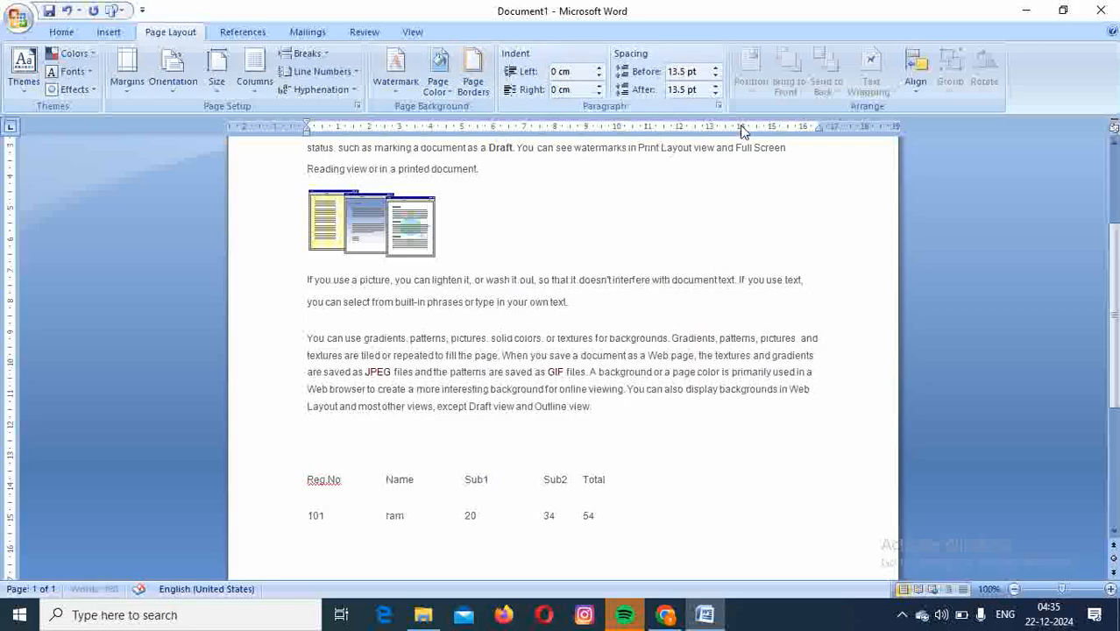
left_click(718, 106)
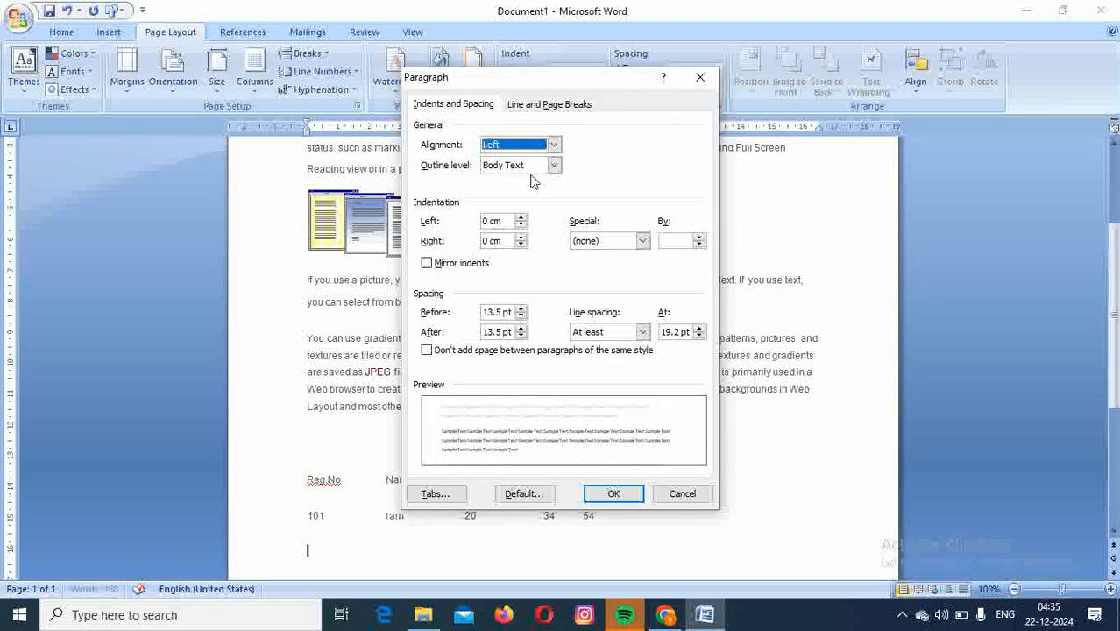
left_click(427, 495)
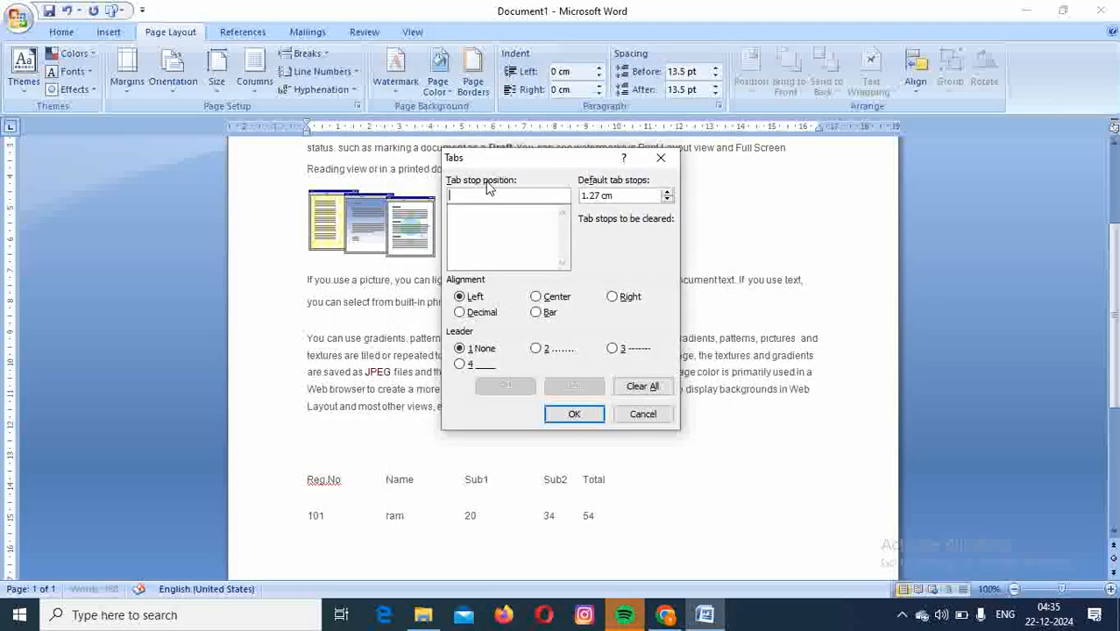
type("15")
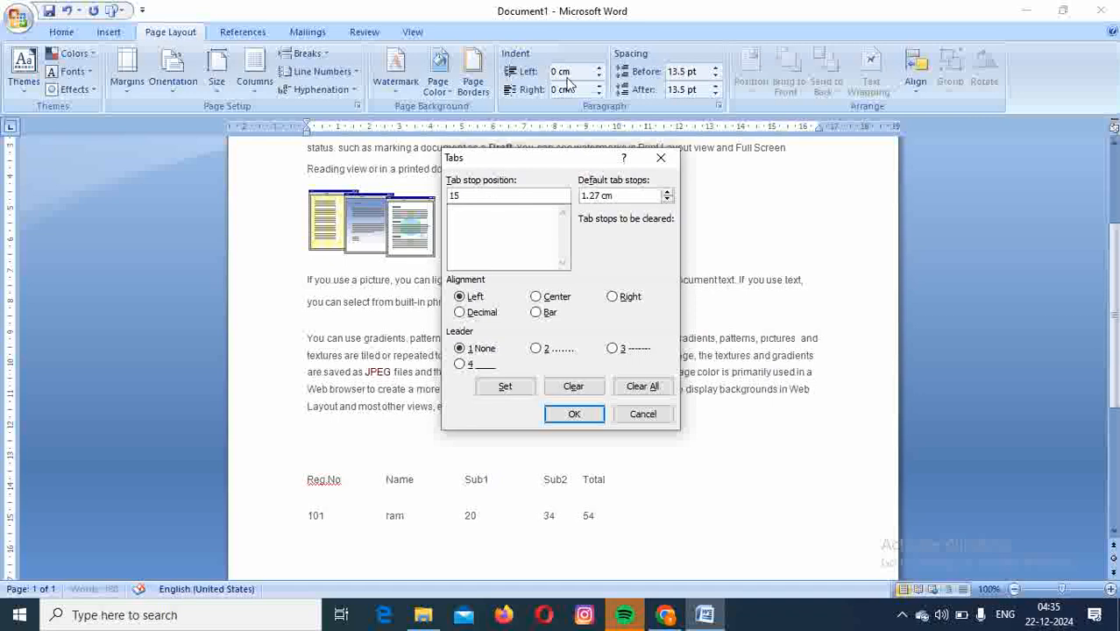
type(".")
left_click(455, 196)
type(".")
left_click(472, 195)
key("BackSpace")
left_click(575, 415)
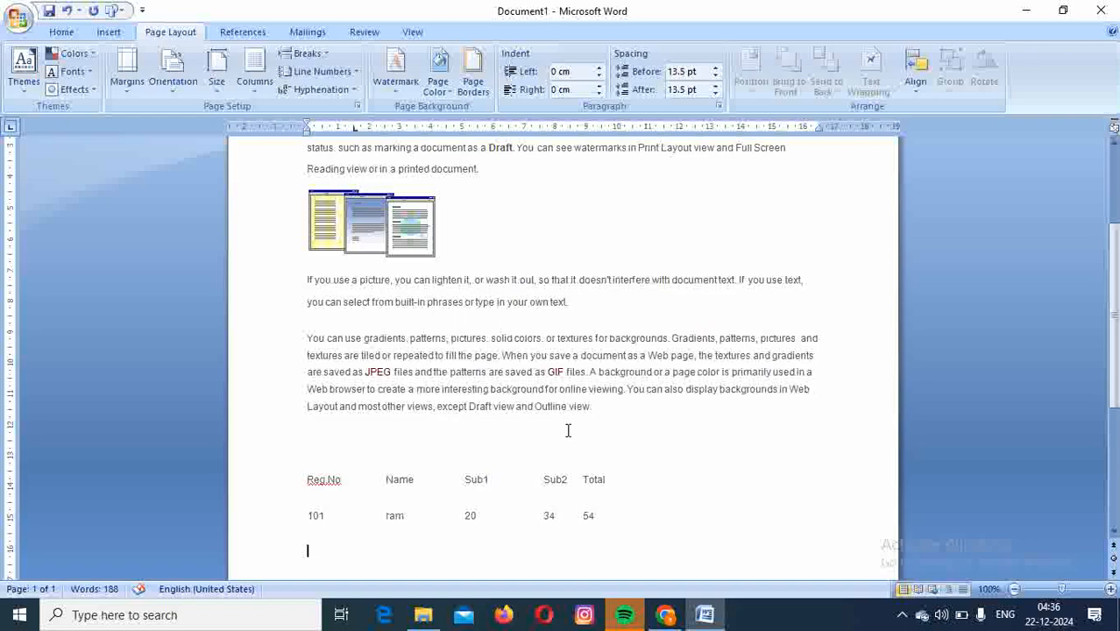
key("Tab")
Replace the 1.5 cm tab stop of the empty line with a left-aligned tab stop at 5 cm.
left_click(718, 106)
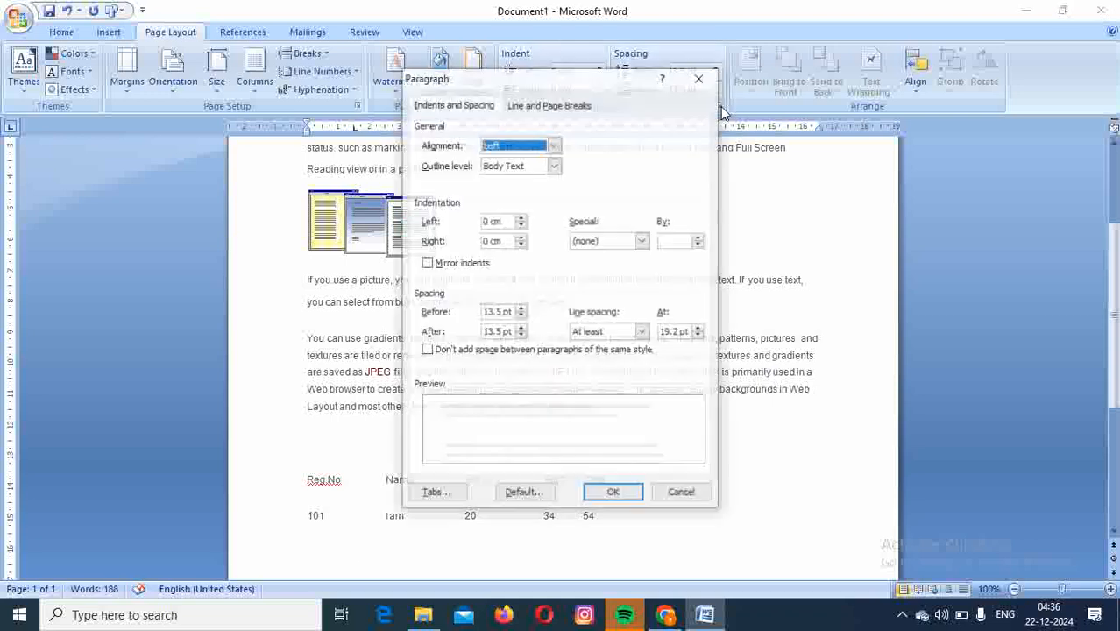
left_click(430, 497)
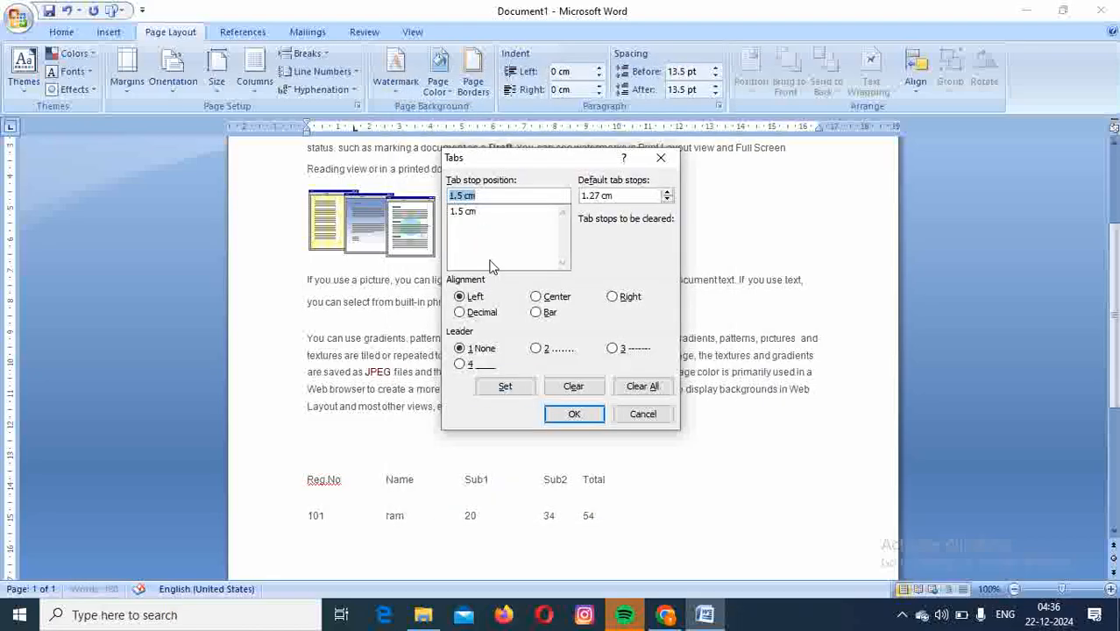
left_click(478, 213)
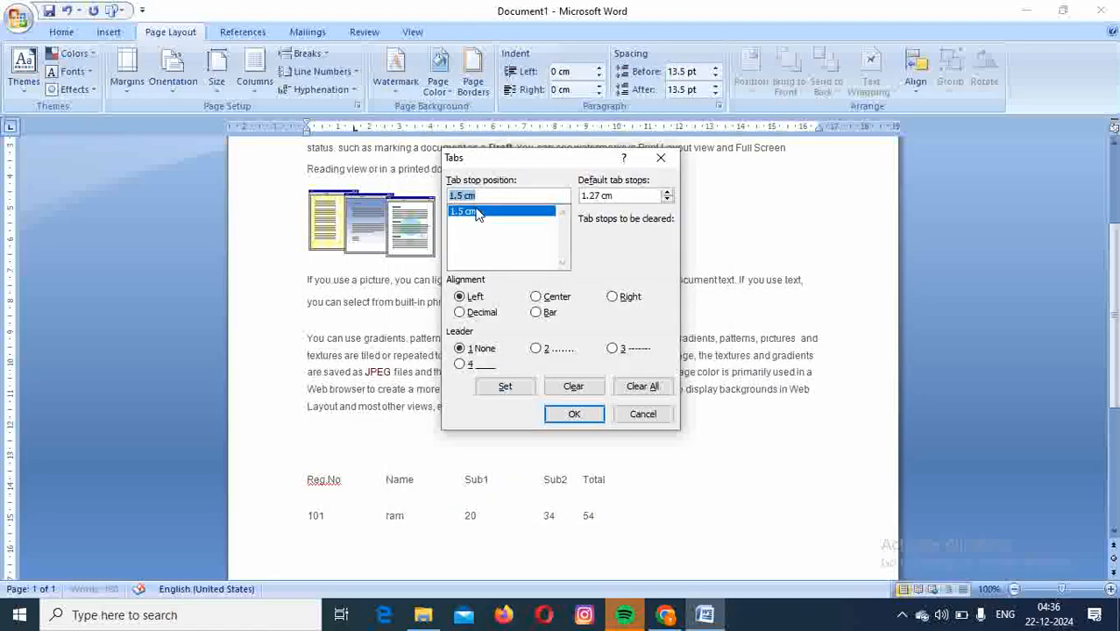
left_click(596, 390)
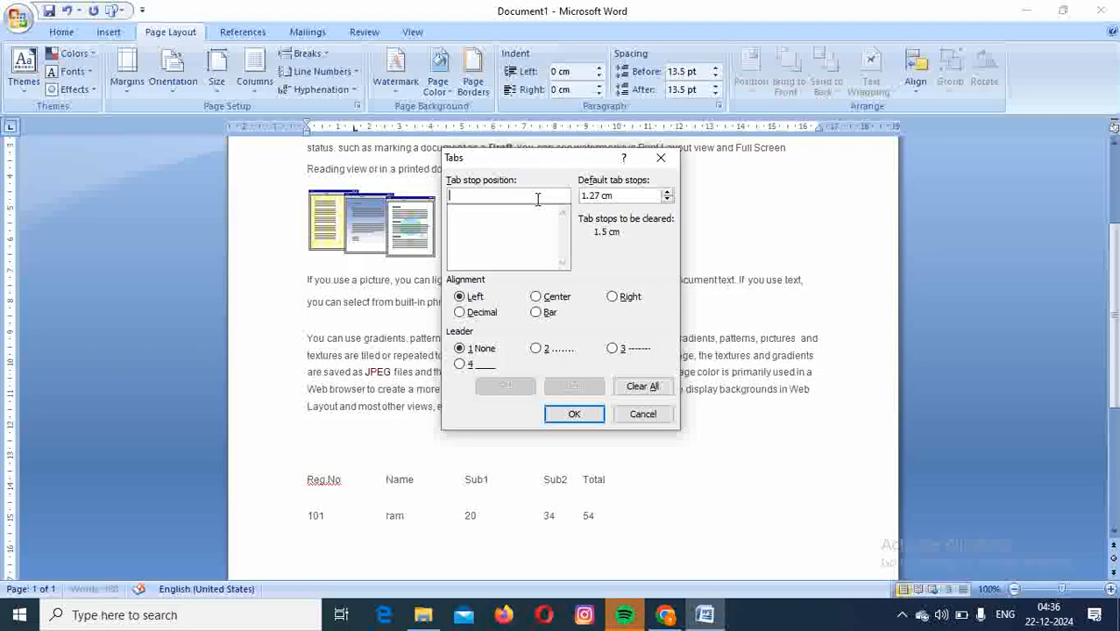
type("3")
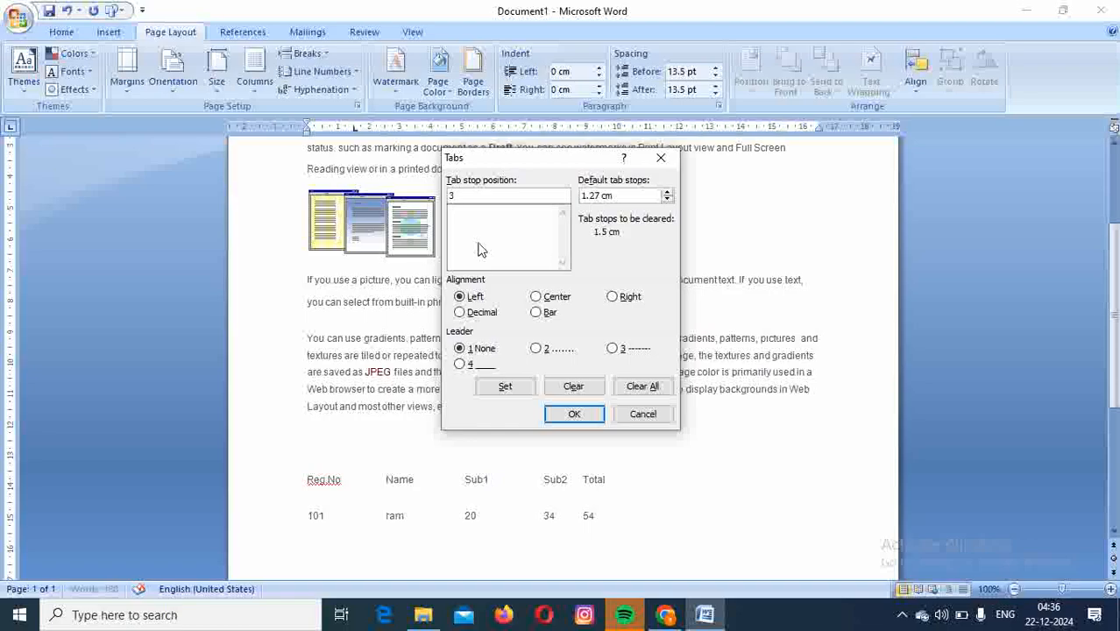
key("BackSpace")
type("5")
left_click(574, 414)
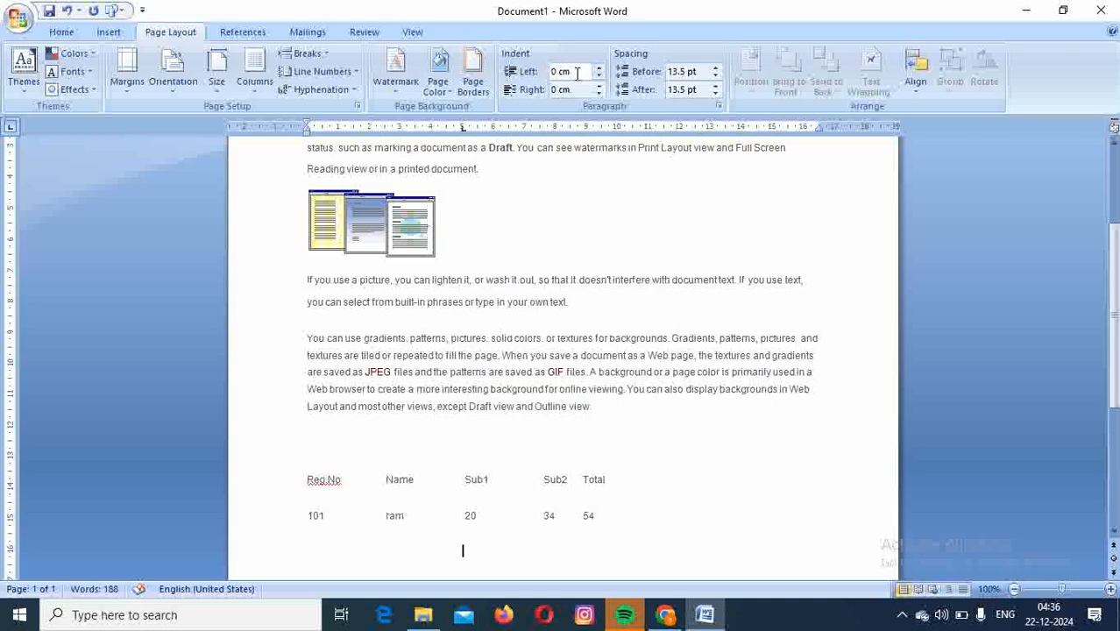
Add a second left-aligned tab stop at 5.5 cm to the same line.
left_click(720, 103)
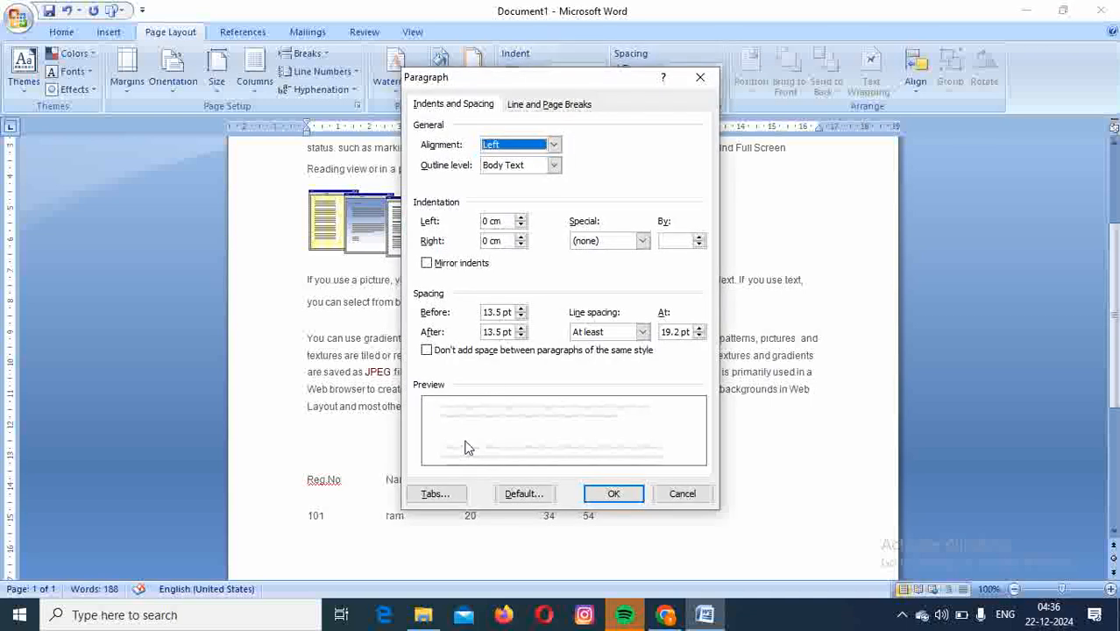
left_click(435, 496)
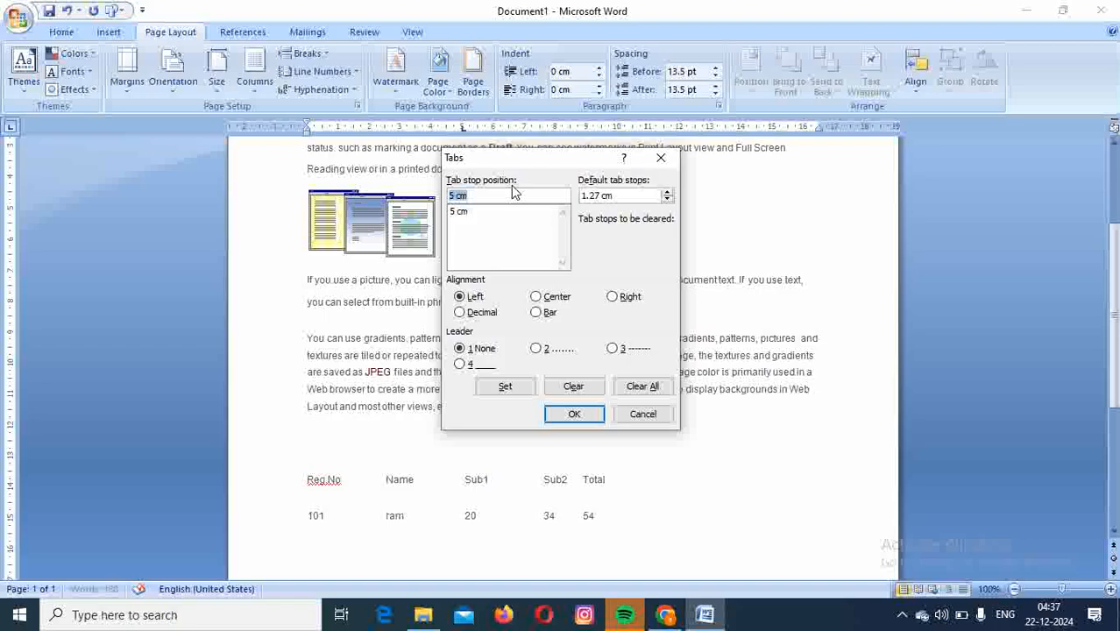
type("5.5")
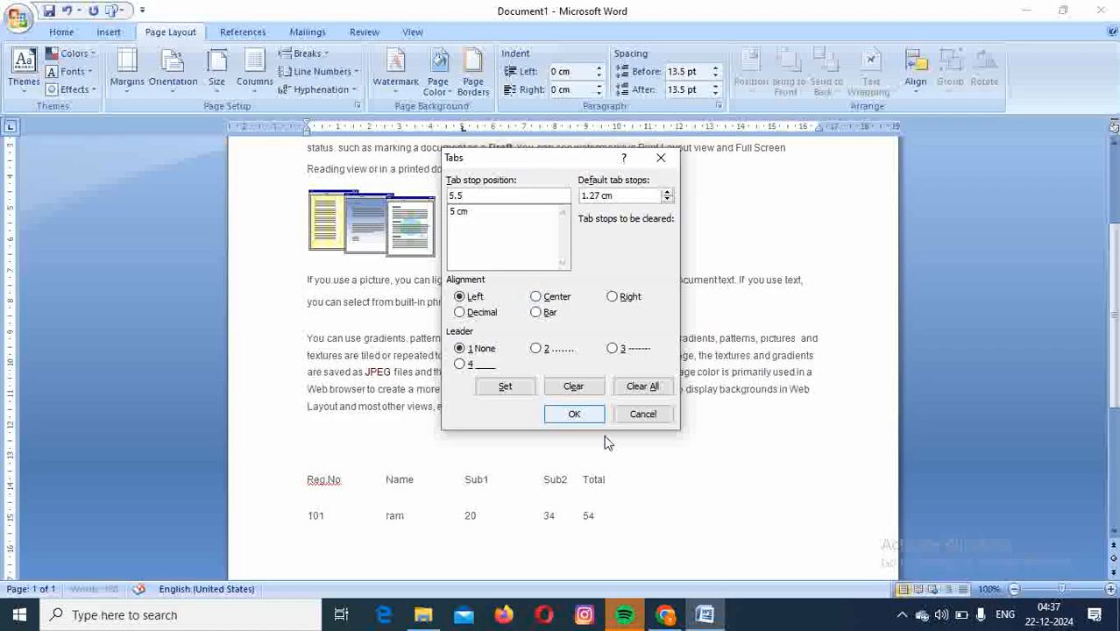
left_click(587, 413)
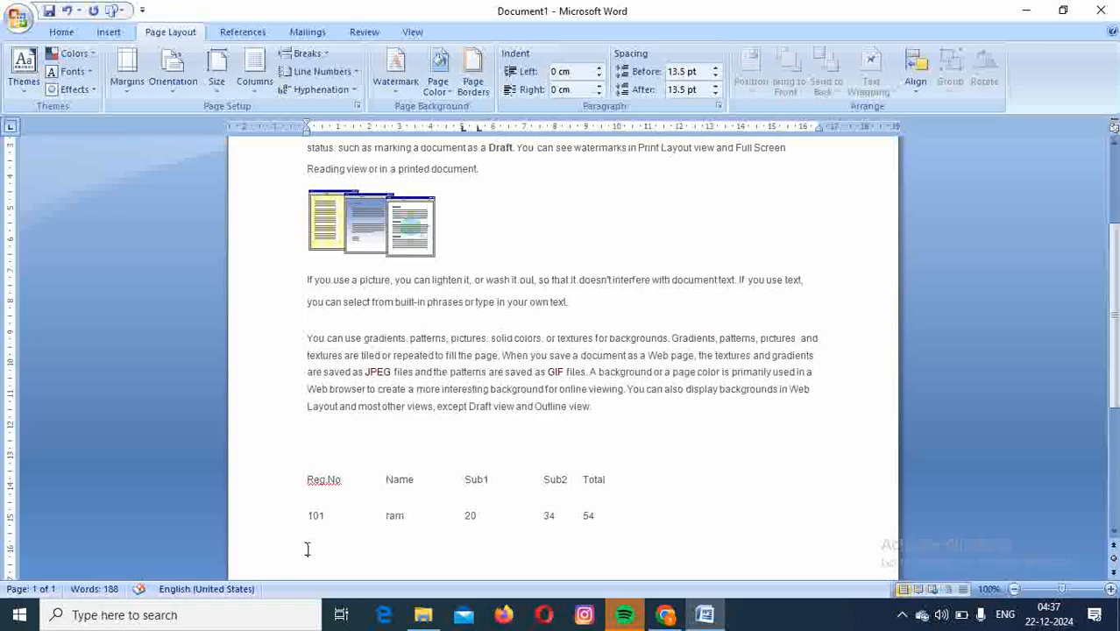
Enter a Name line with the colon at the first tab stop and the person's name at the second.
type("Name")
key("Tab")
key("Tab")
type("Balan")
key("Return")
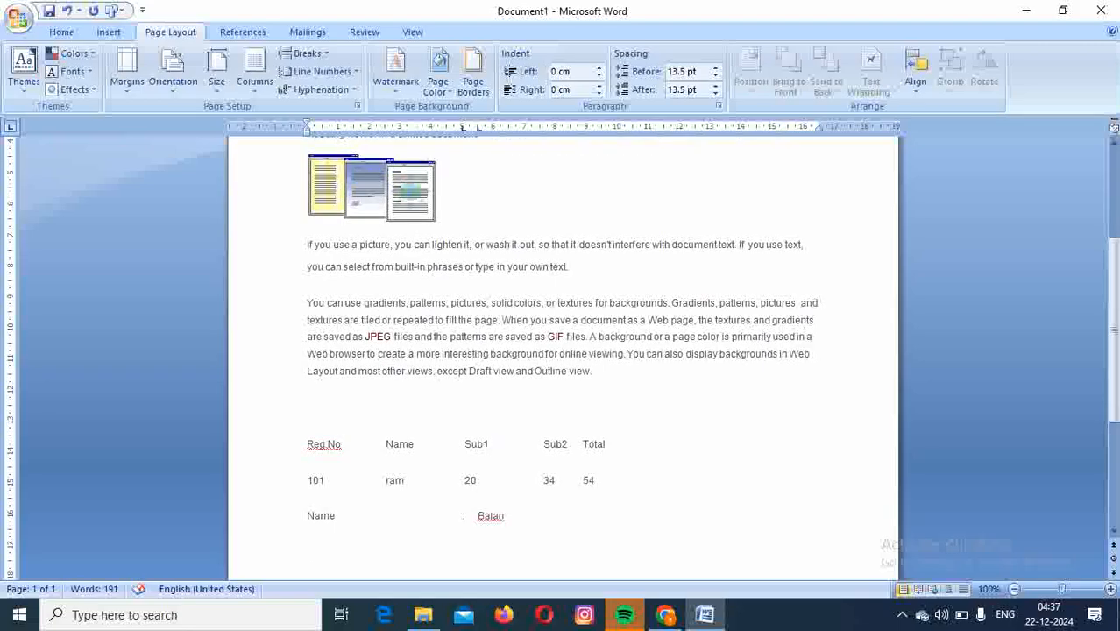
Enter an Age line with a colon and the value 25 aligned at the two tab stops.
type("Age")
key("Tab")
type(":")
key("Tab")
type("25")
key("Return")
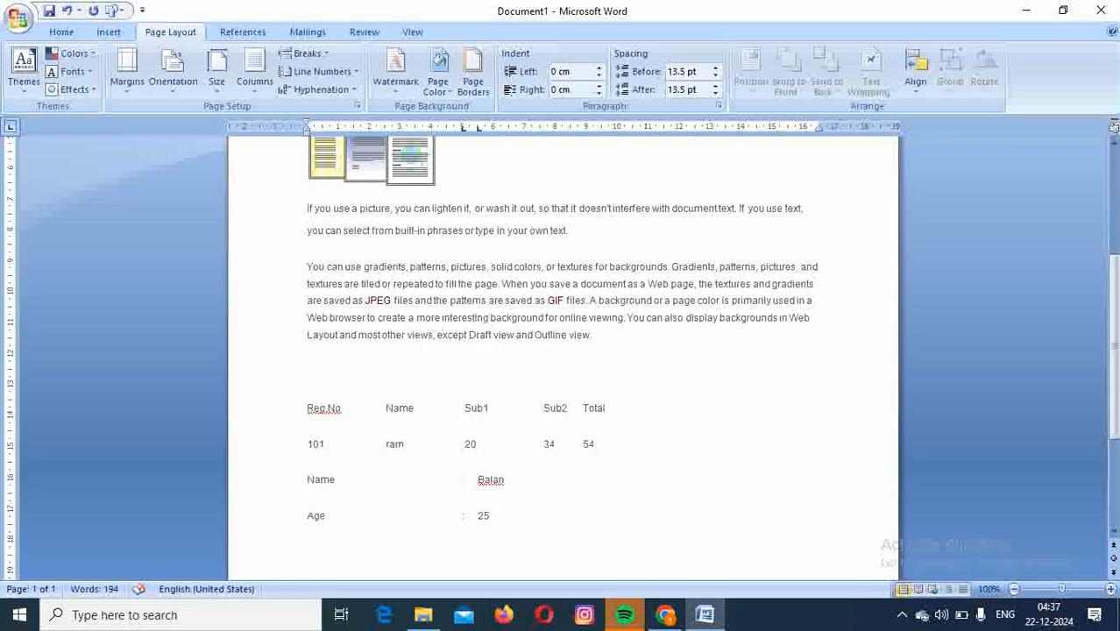
Enter a Date of birth line with a colon and the person's birth date aligned at the two tab stops.
type("Date of birth")
key("Tab")
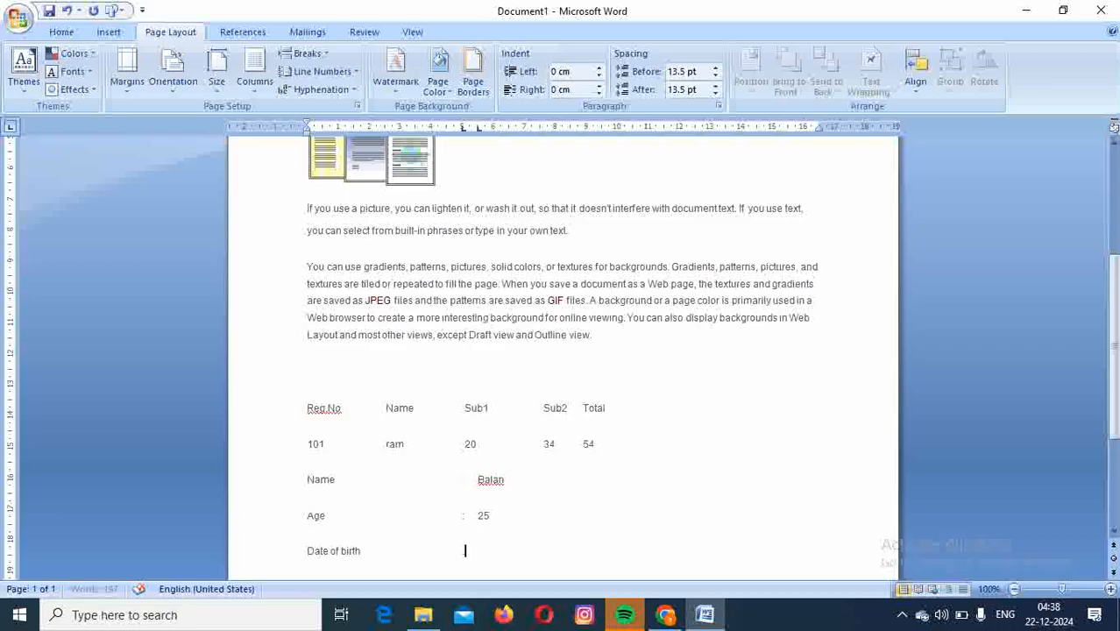
type(":")
key("Tab")
type("20/05/202")
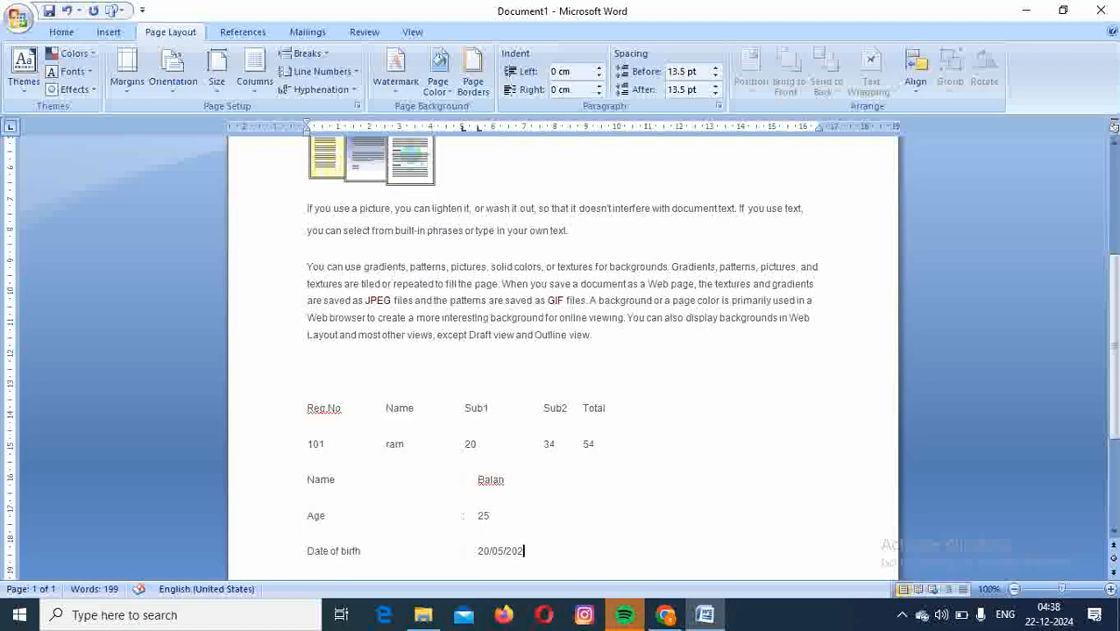
key("BackSpace")
type("18")
Clear all tab stops from the Date of birth line and start a new line below it.
left_click(718, 106)
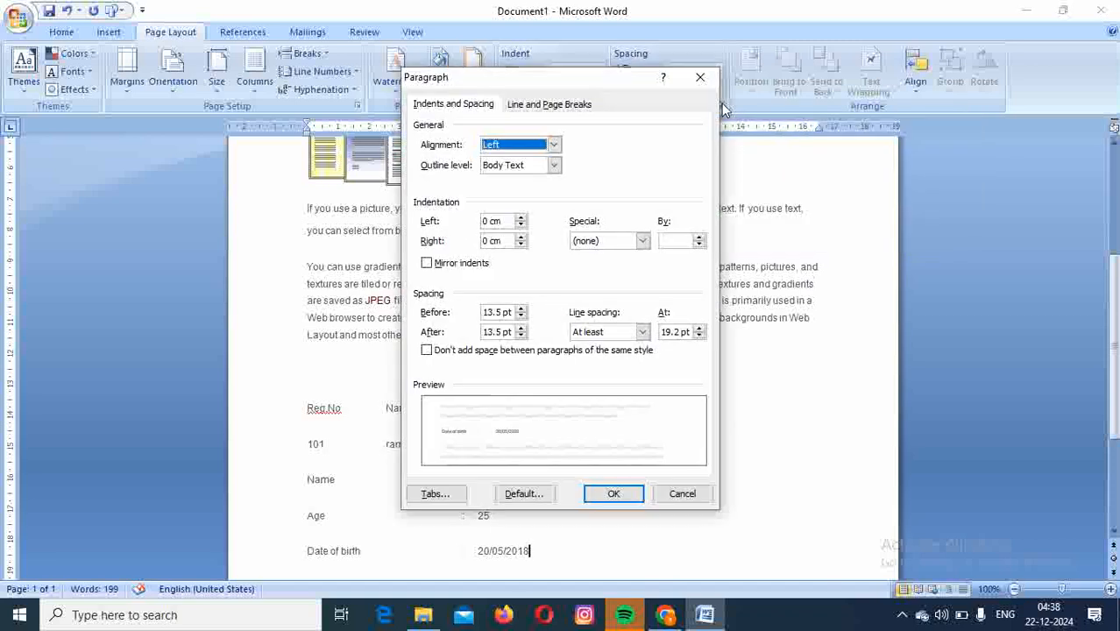
left_click(700, 77)
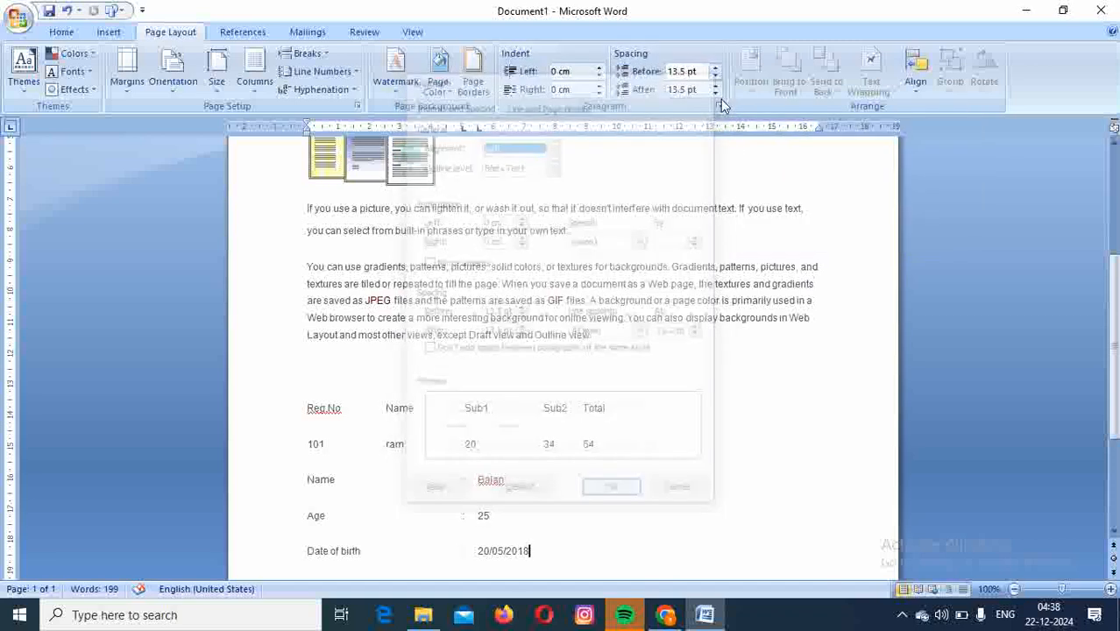
left_click(721, 111)
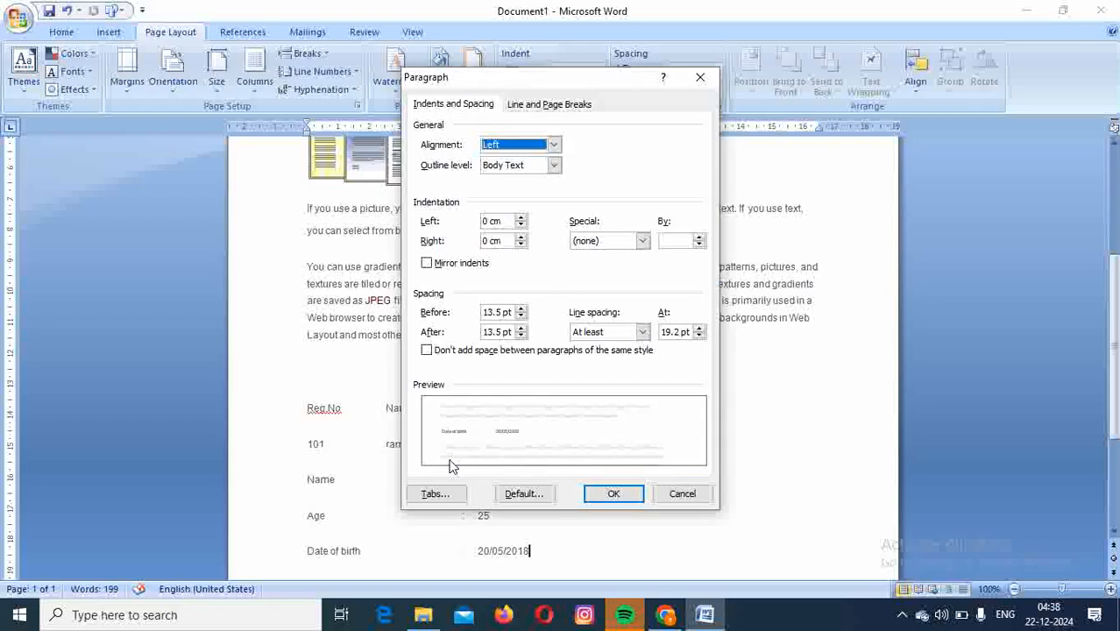
left_click(435, 495)
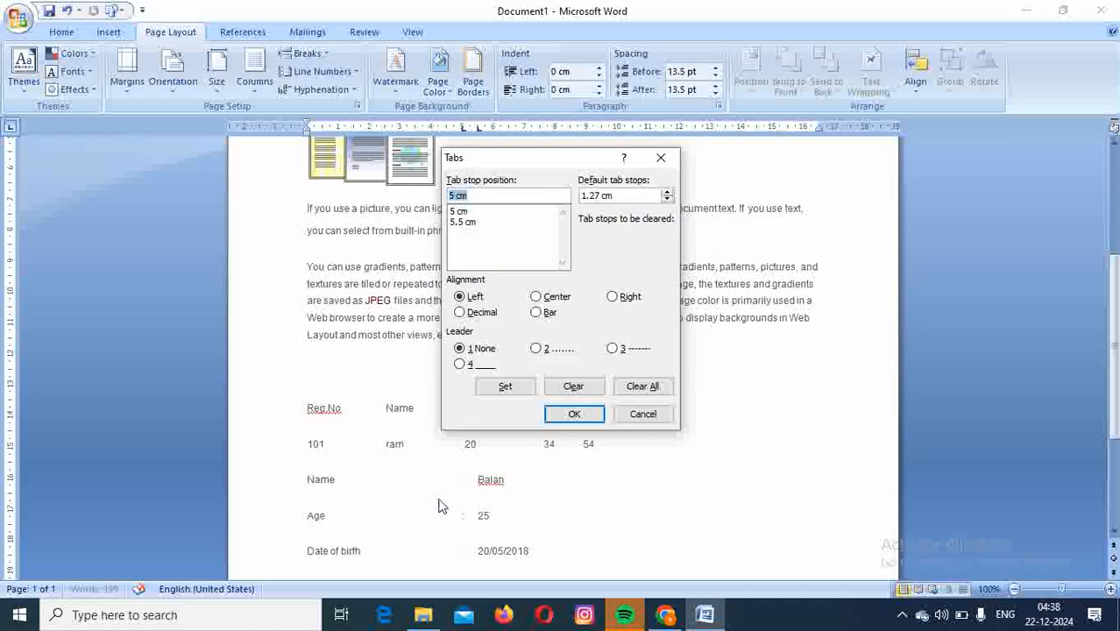
left_click(639, 387)
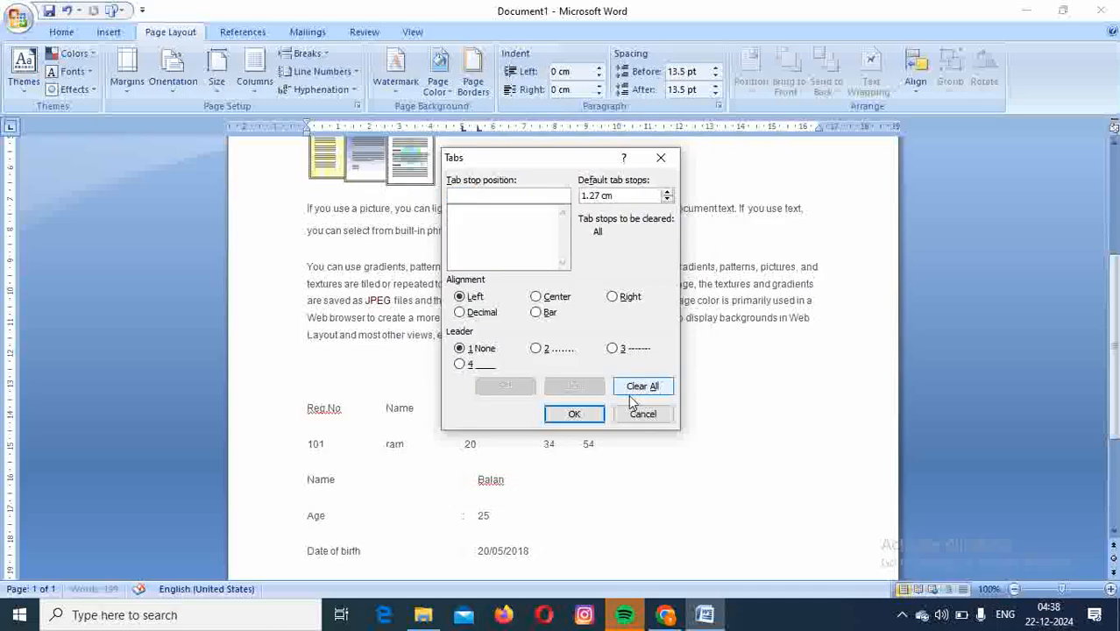
left_click(566, 418)
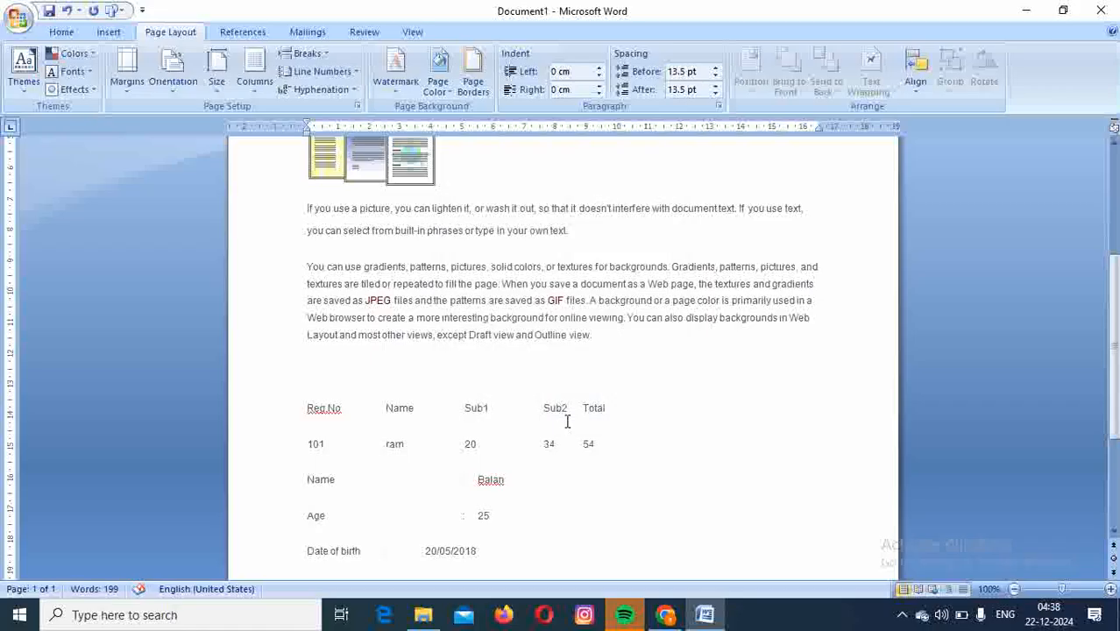
key("Return")
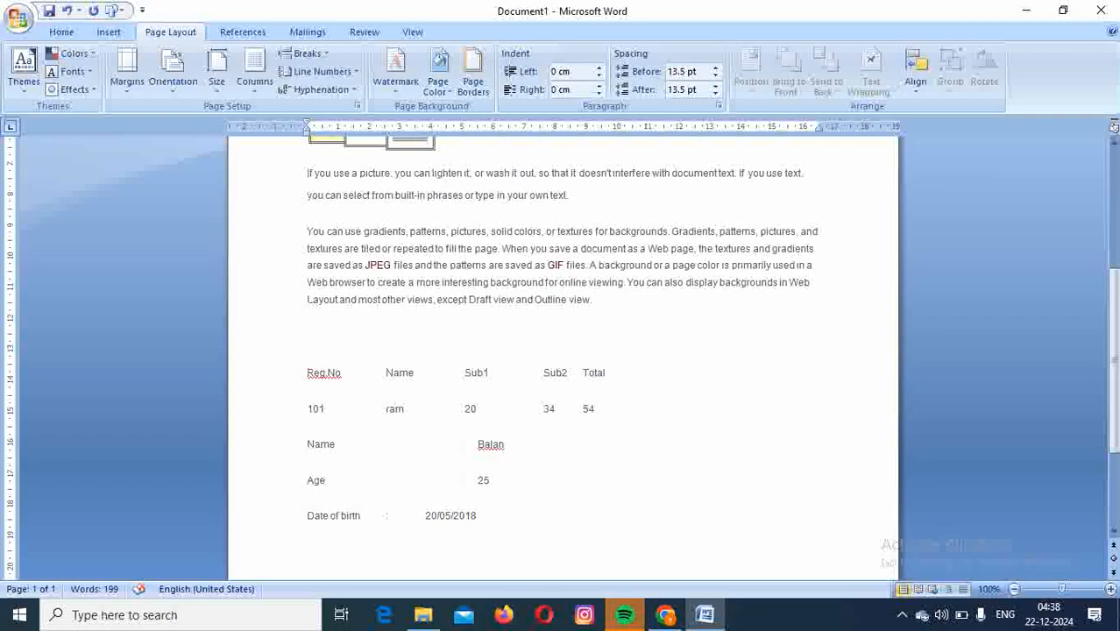